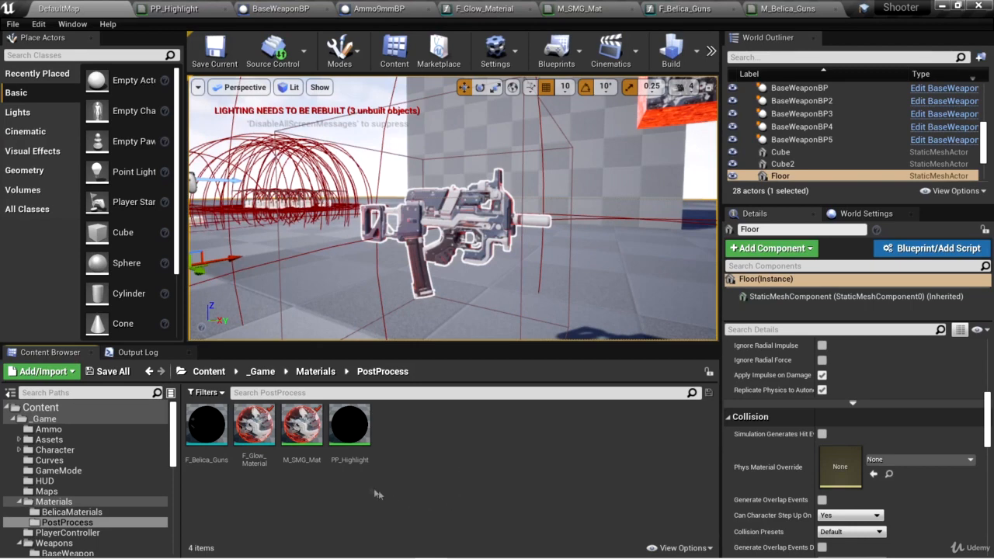
Step: Create a material instance from the M_SMG_Mat material in the PostProcess folder, keeping the default name
left_click(300, 427)
right_click(302, 428)
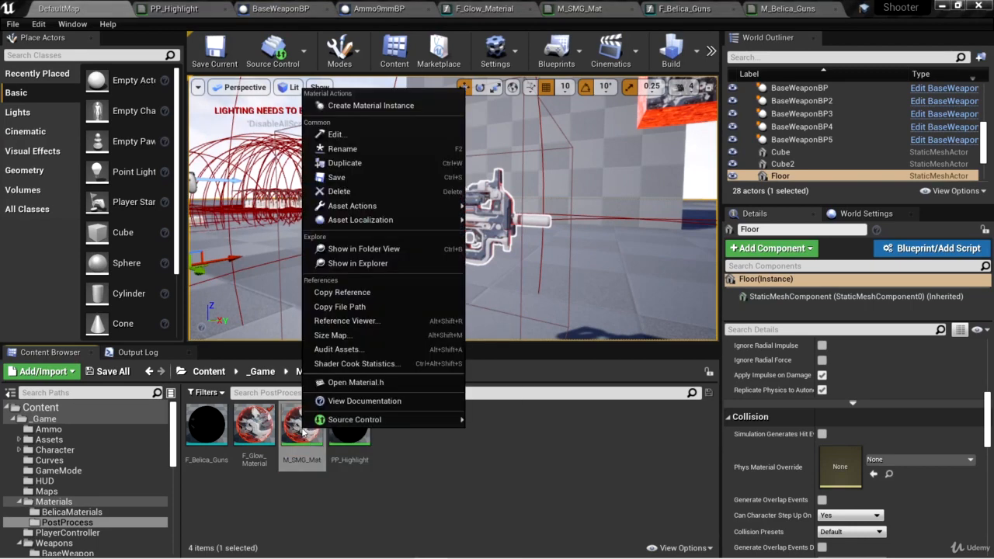
left_click(365, 106)
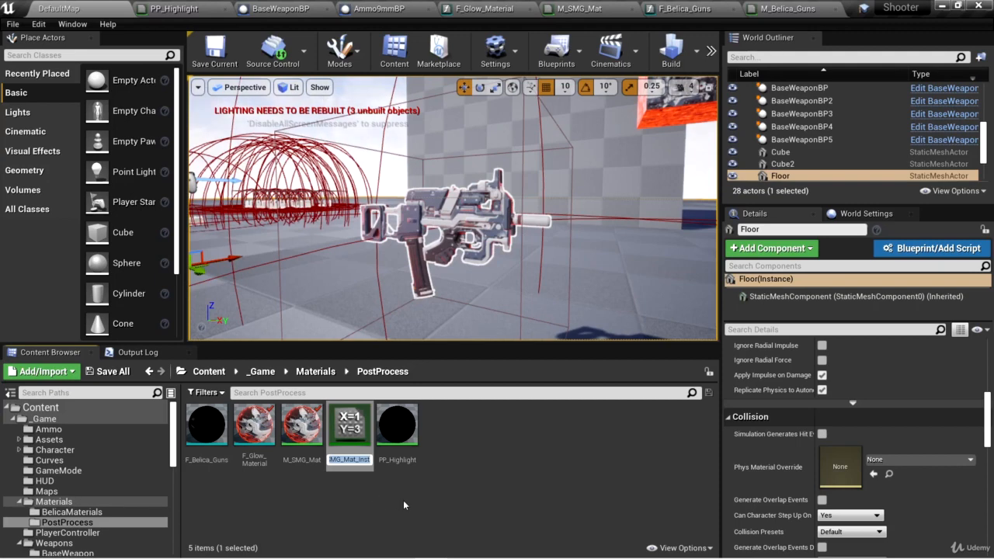
key("Return")
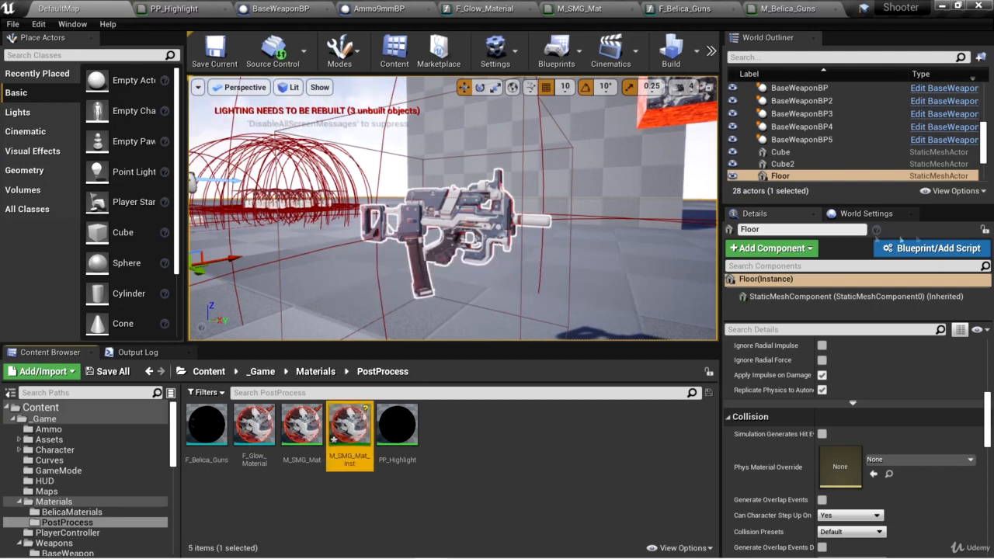
Step: Assign M_SMG_Mat_Inst to material Element 4 of the ItemMesh on the BaseWeaponBP gun in the level
left_click(448, 211)
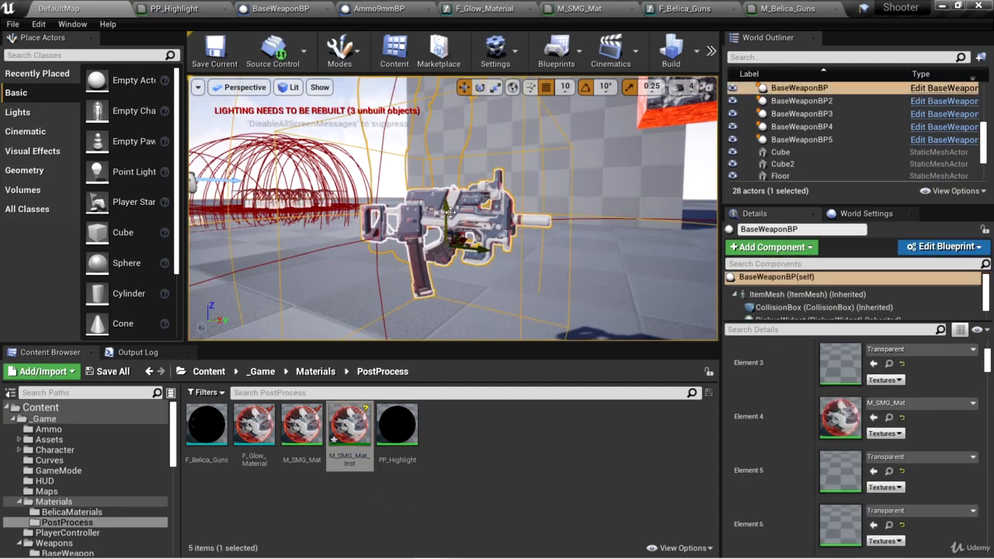
left_click(800, 294)
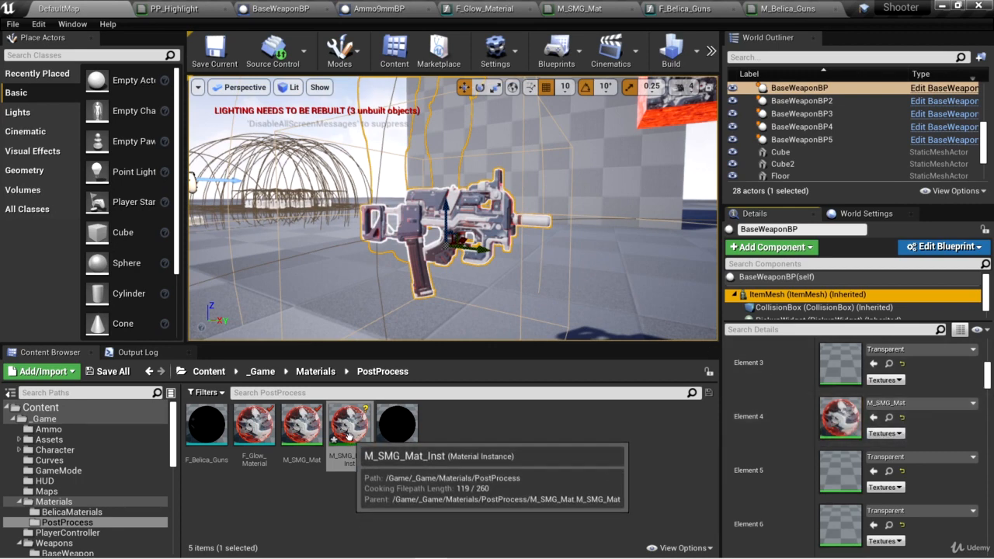
left_click_drag(350, 439, 905, 415)
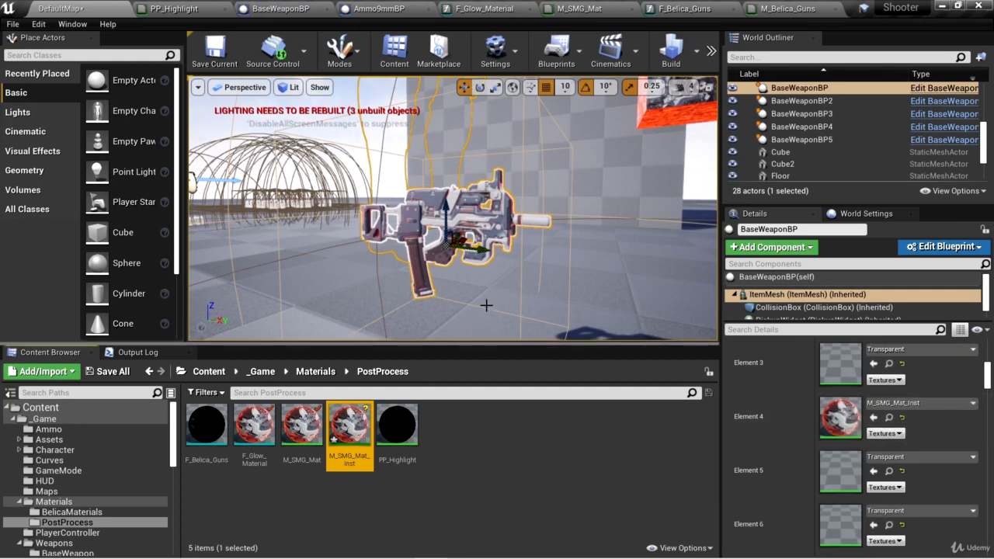
Step: Open M_SMG_Mat_Inst for editing and override its FresnelExponent parameter with about 0.53
double_click(349, 435)
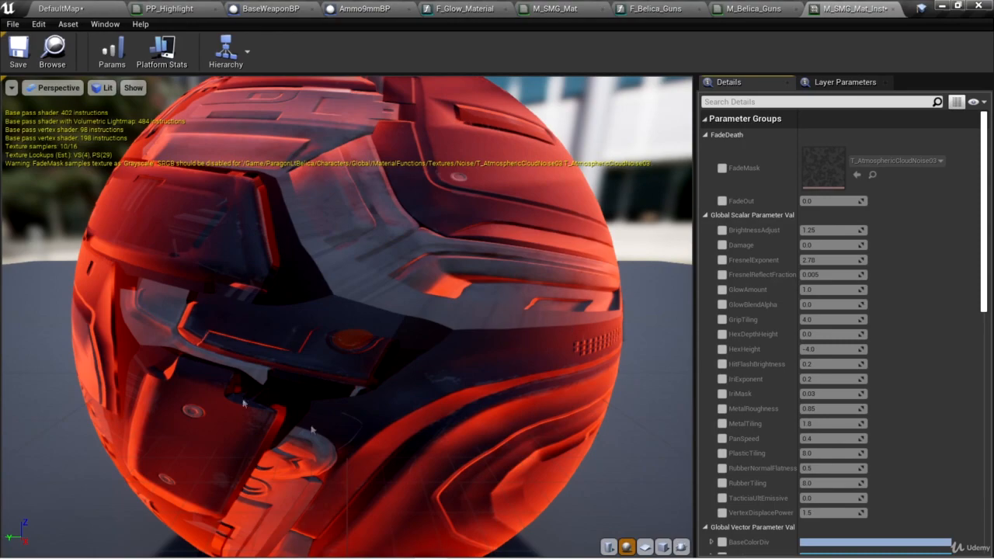
left_click_drag(525, 309, 605, 311)
scroll(622, 318, "down", 4)
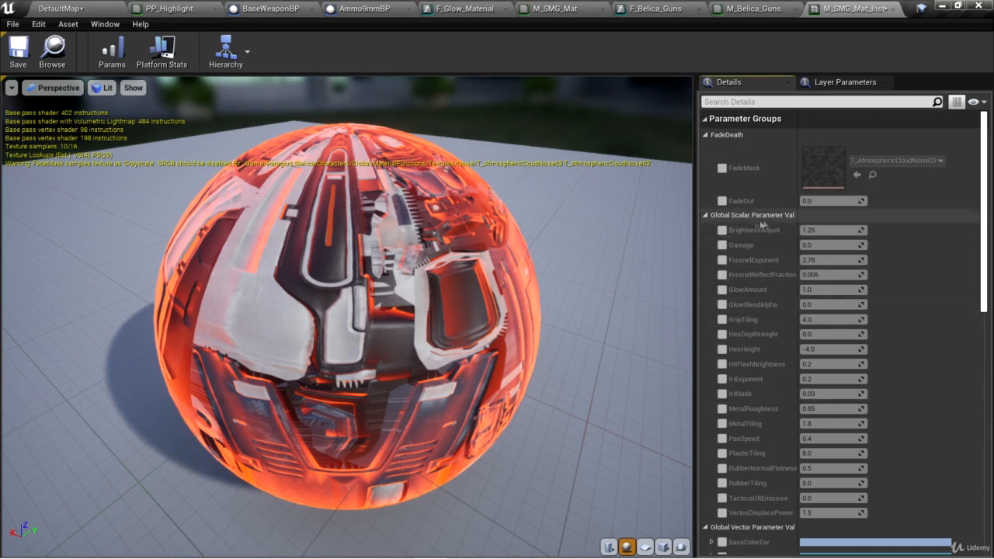
scroll(894, 204, "down", 1)
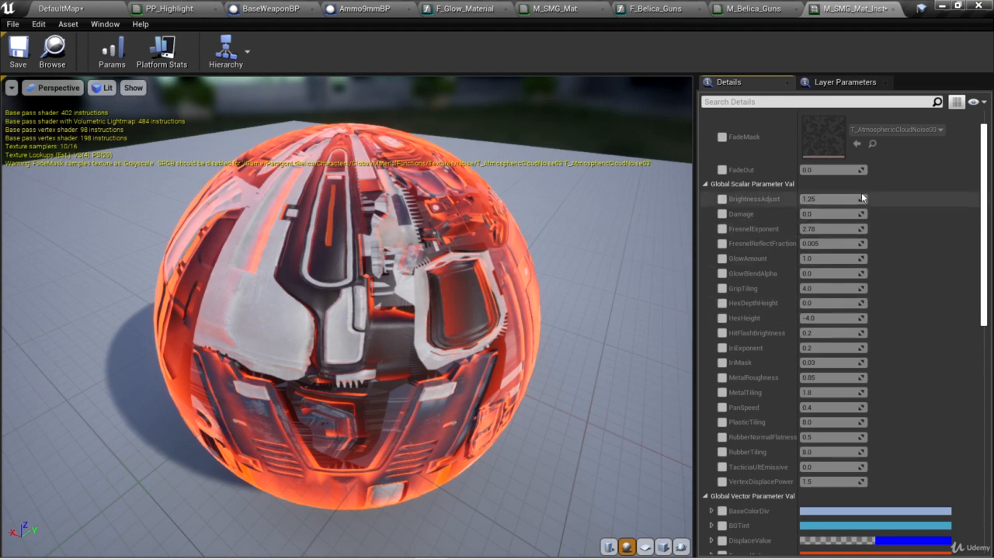
left_click(722, 229)
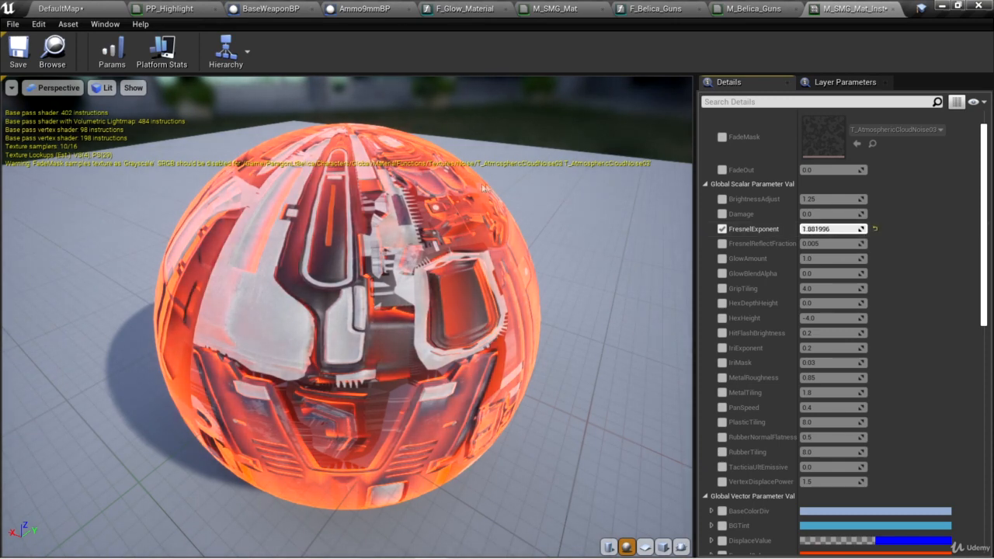
mouse_move(832, 229)
left_mouse_down()
mouse_move(808, 229)
mouse_move(820, 229)
left_mouse_up()
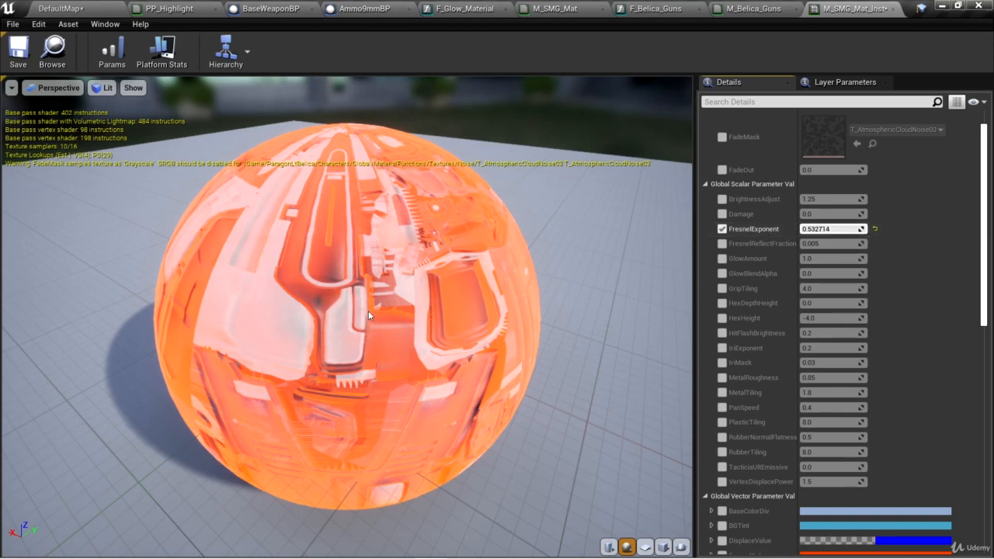
Step: Override the FresnelReflectFraction parameter of the material instance with about -0.62
left_click(722, 244)
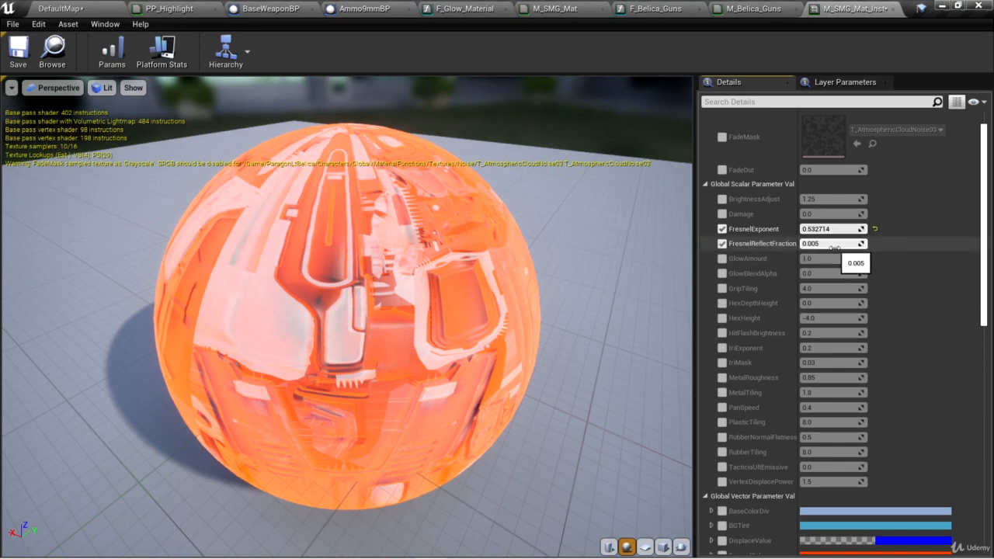
mouse_move(834, 247)
left_mouse_down()
mouse_move(590, 248)
mouse_move(684, 248)
mouse_move(524, 285)
left_mouse_up()
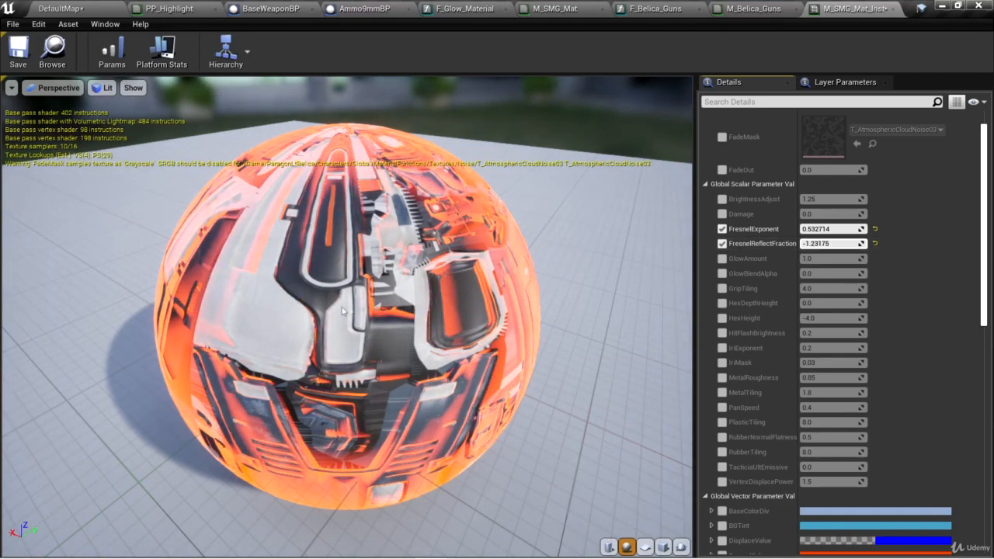
mouse_move(833, 243)
left_mouse_down()
mouse_move(864, 243)
mouse_move(824, 244)
left_mouse_up()
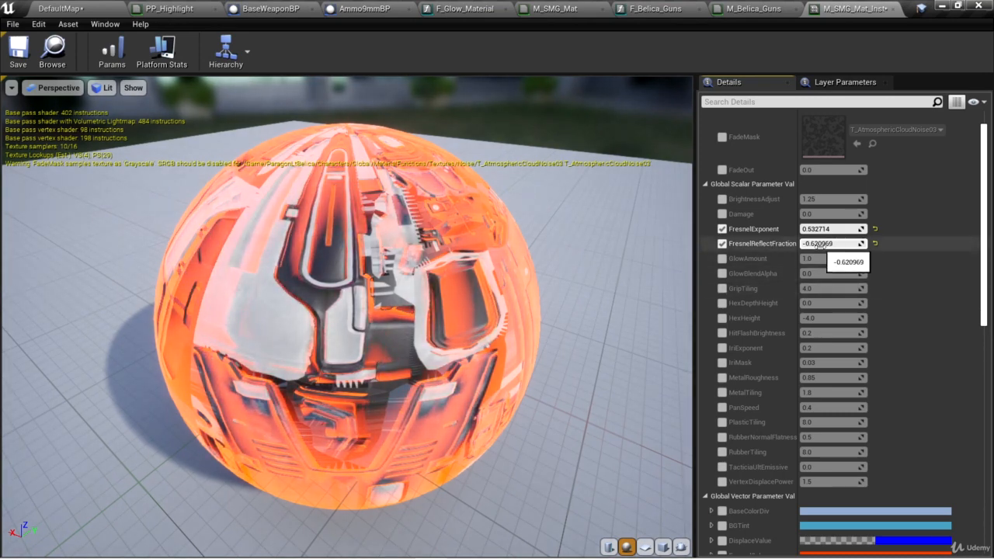
Step: Override the GlowAmount parameter of the material instance with about 6.98
left_click(833, 259)
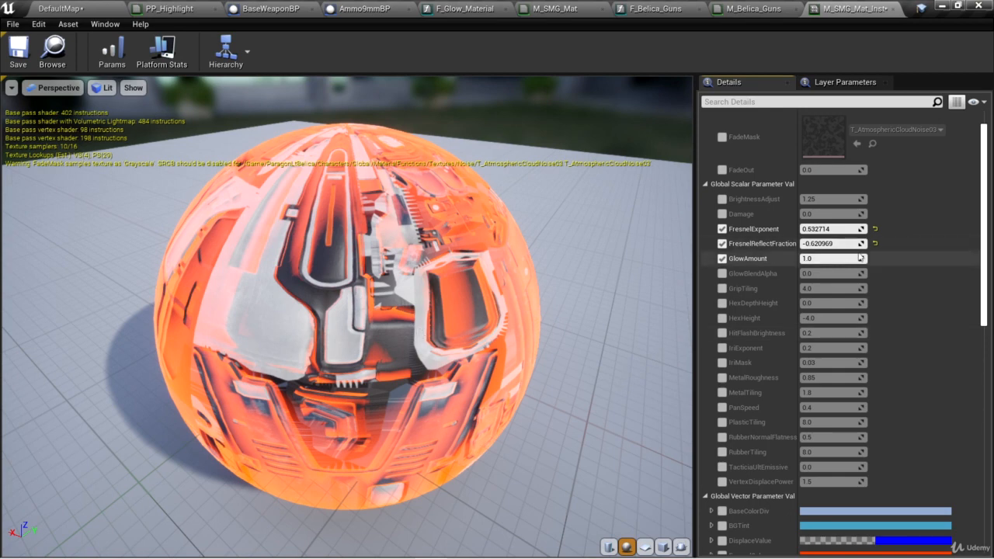
mouse_move(833, 259)
left_mouse_down()
mouse_move(804, 259)
mouse_move(822, 258)
left_mouse_up()
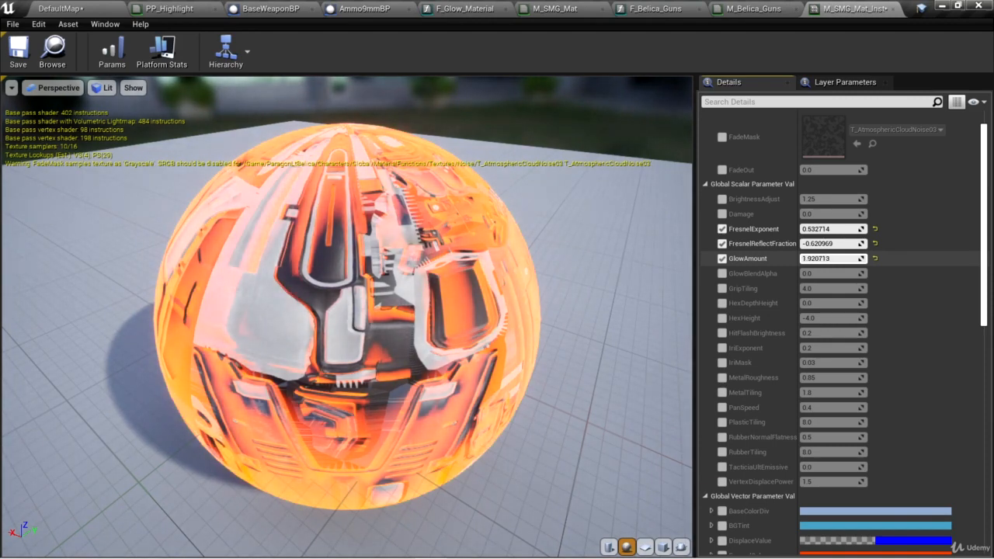
left_click_drag(822, 259, 826, 259)
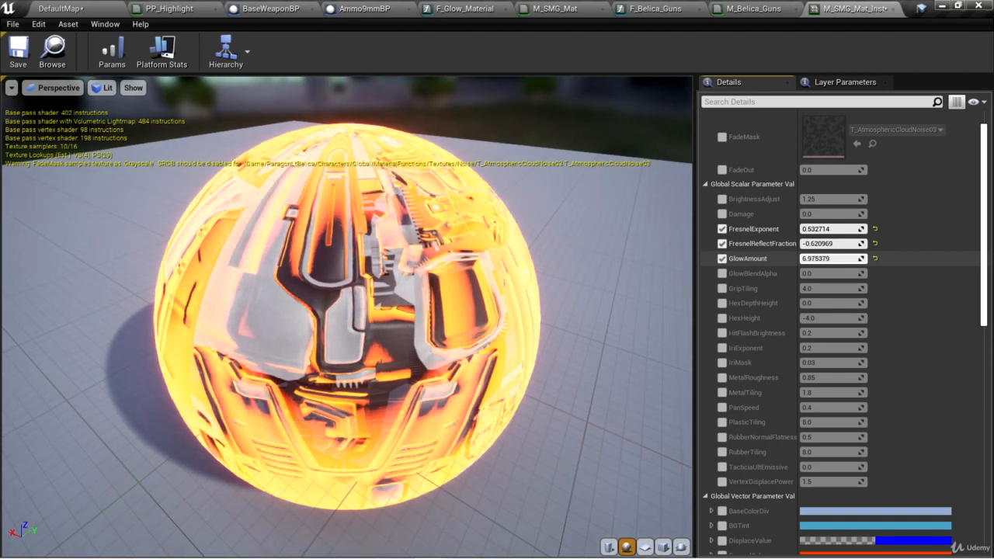
Step: Override the FresnelColor vector parameter and set its R channel to 0.338
left_click_drag(619, 360, 334, 303)
left_click_drag(984, 197, 992, 303)
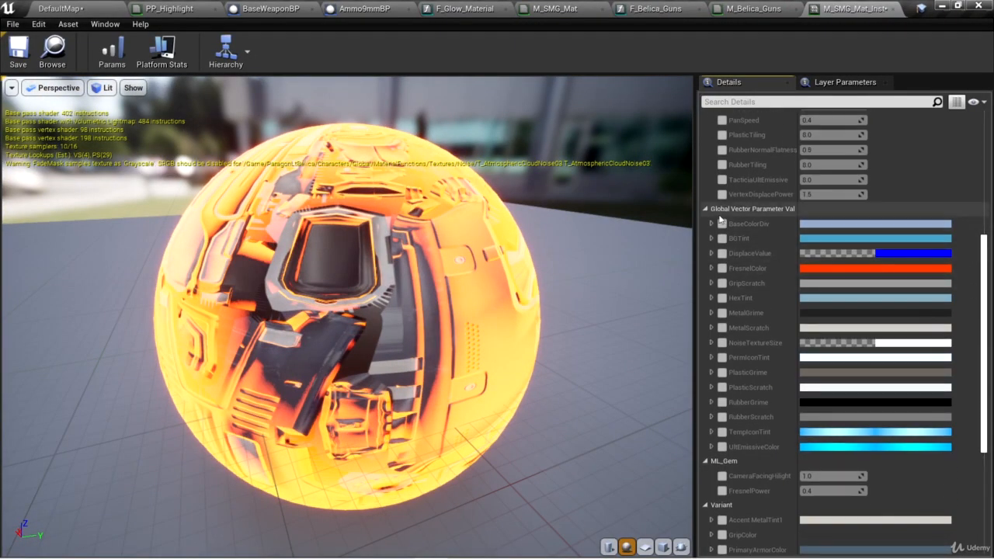
mouse_move(798, 211)
left_mouse_down()
mouse_move(821, 210)
mouse_move(799, 211)
left_mouse_up()
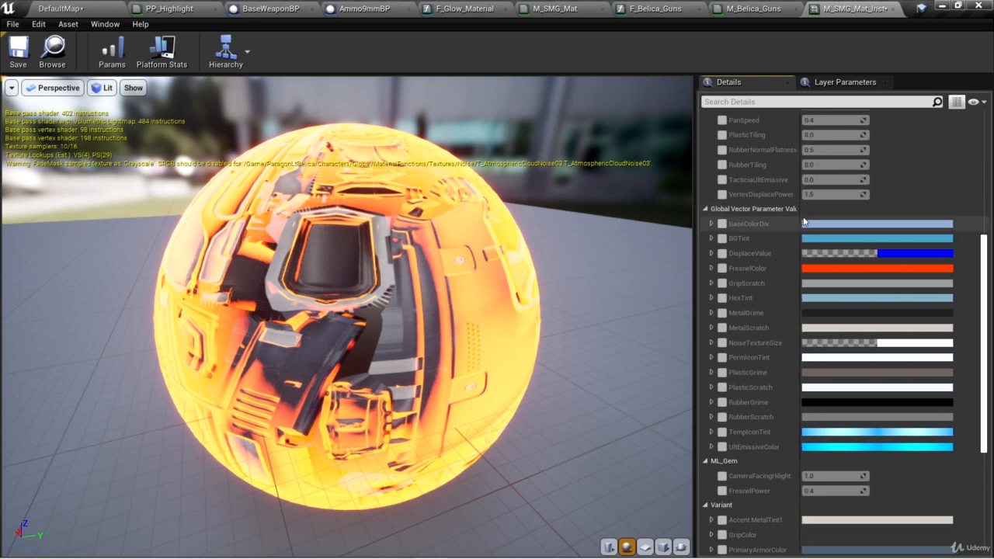
left_click(722, 269)
left_click(712, 268)
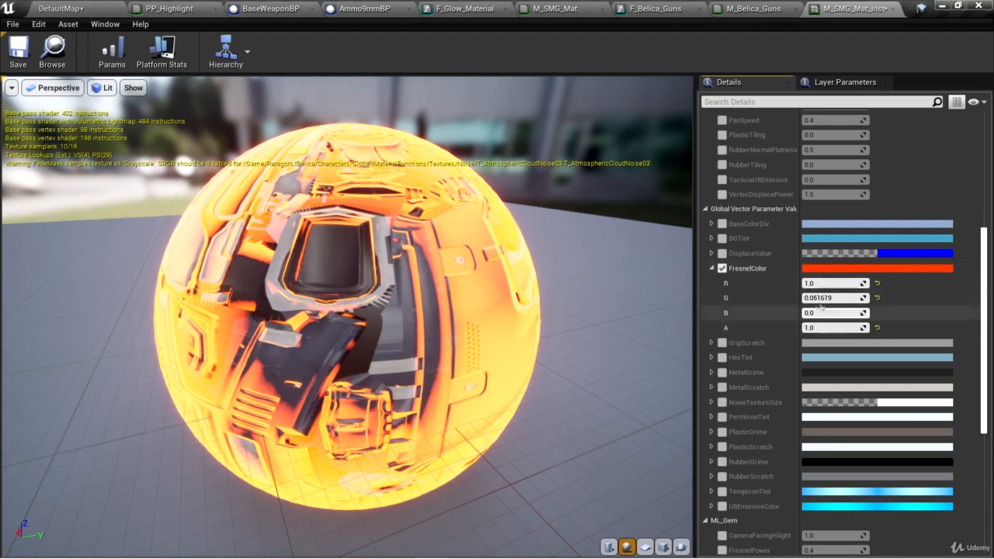
left_click_drag(829, 283, 824, 284)
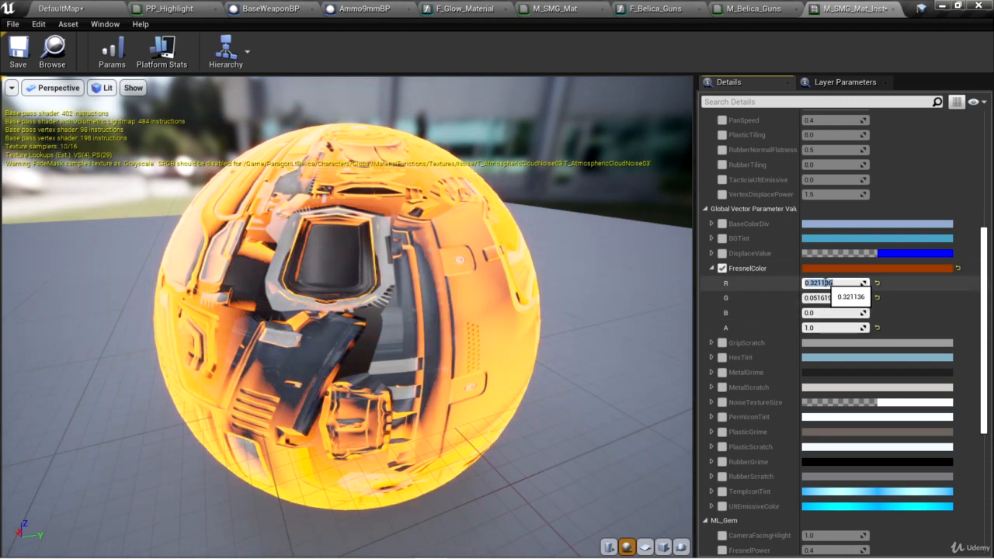
key("BackSpace")
type(".338")
key("Tab")
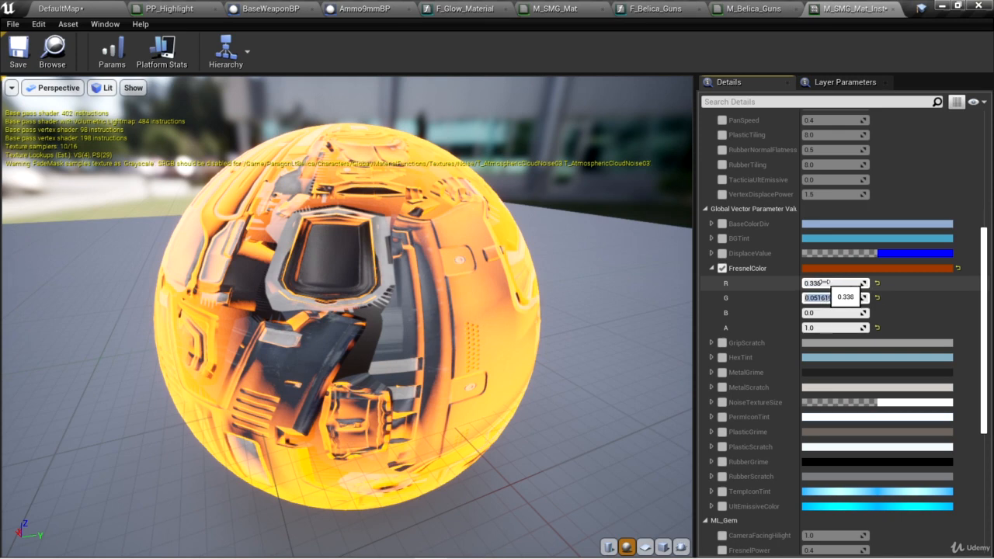
Step: Set the G and B channels of FresnelColor to 0.338 each for a neutral glow colour
key("BackSpace")
type(".338")
key("Tab")
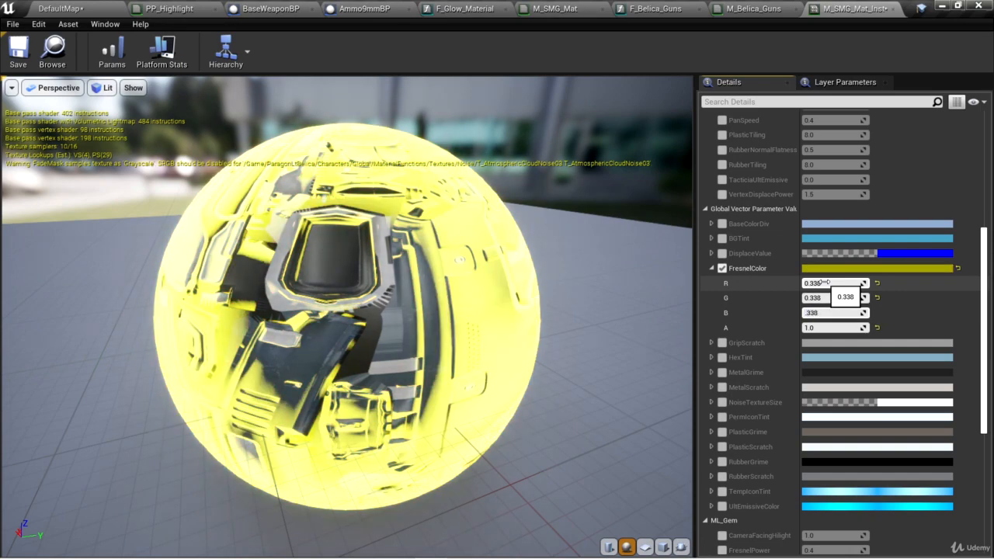
type(".338")
key("Return")
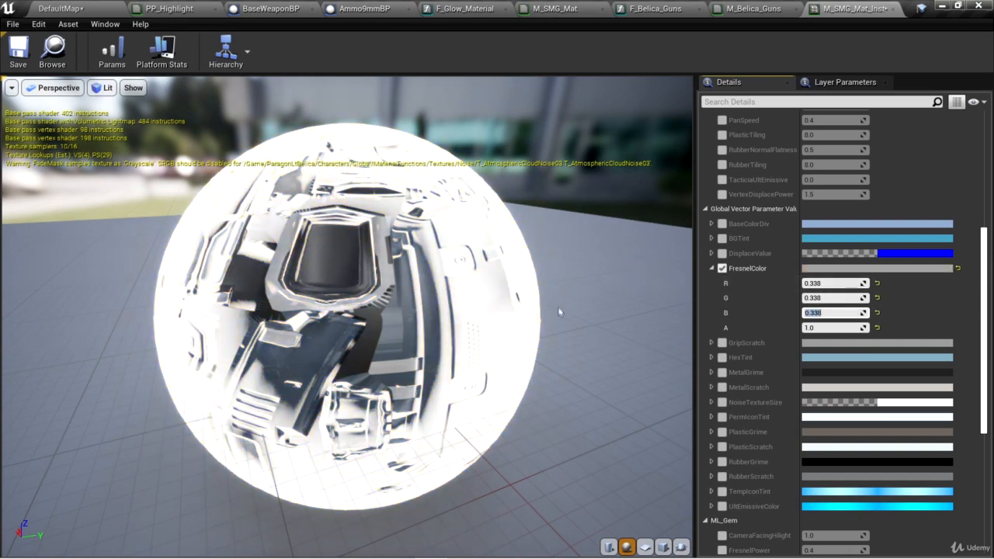
left_click_drag(559, 312, 487, 342)
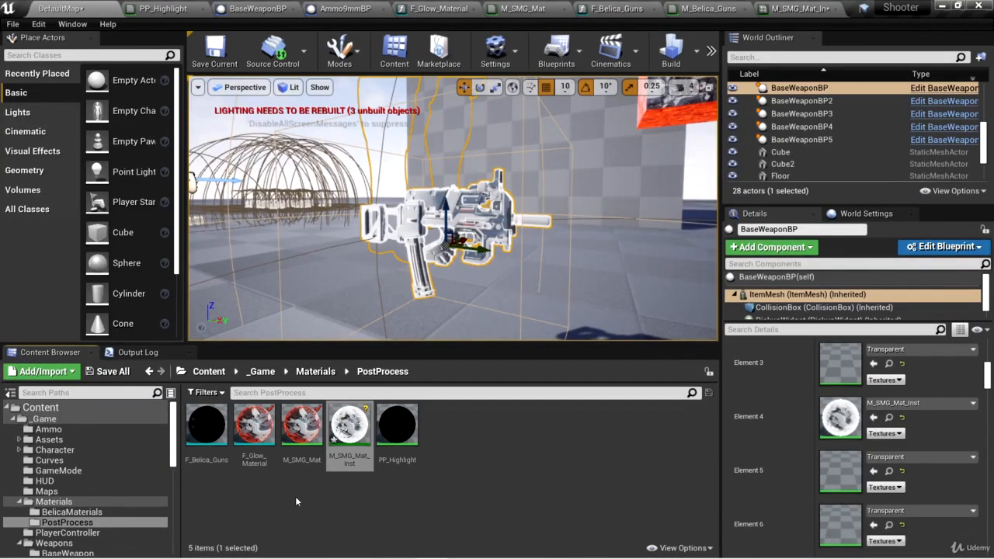
Step: Look through the material functions, materials and instance stored in the PostProcess folder of the level's project
left_click(365, 506)
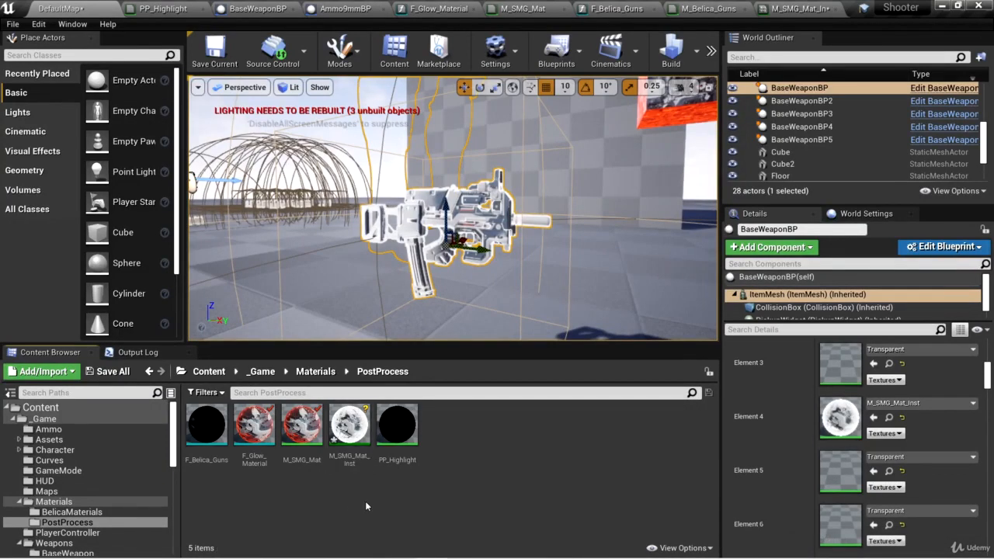
left_click(205, 463)
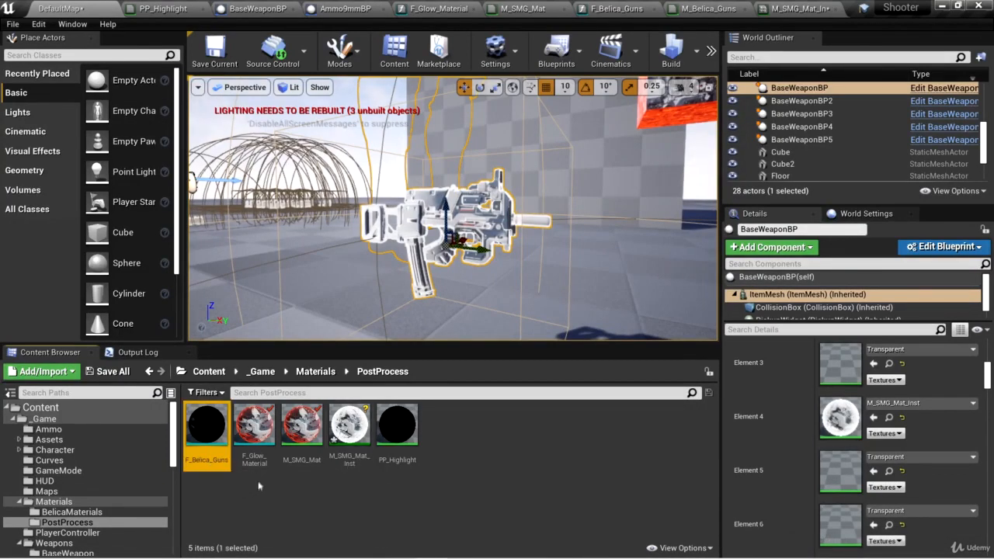
left_click(255, 444)
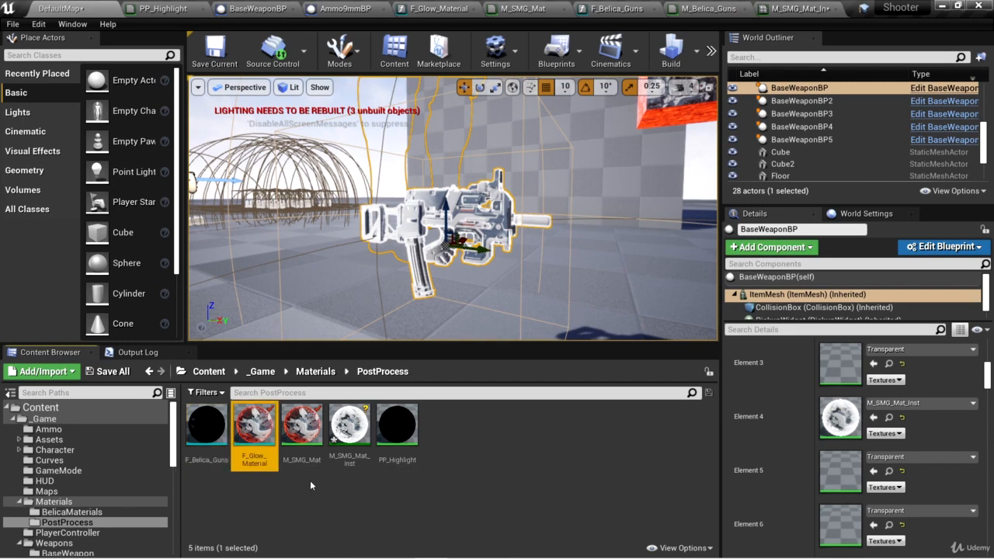
left_click(303, 442)
key("Right")
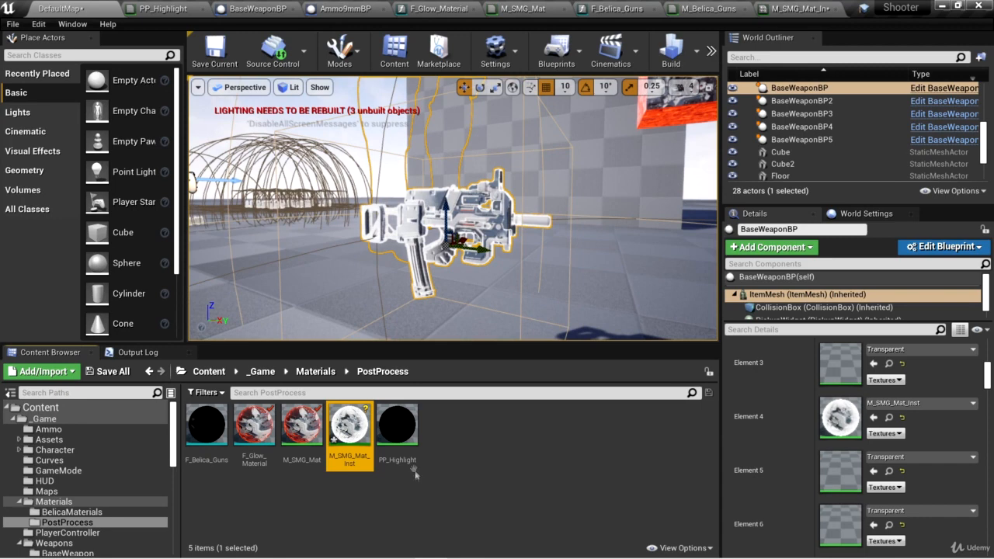
left_click(420, 440)
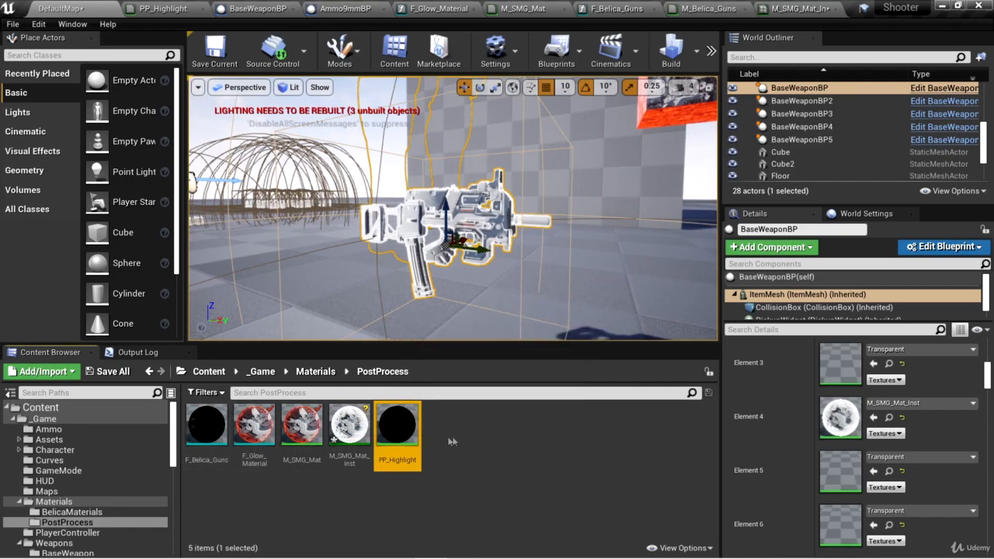
left_click(135, 522)
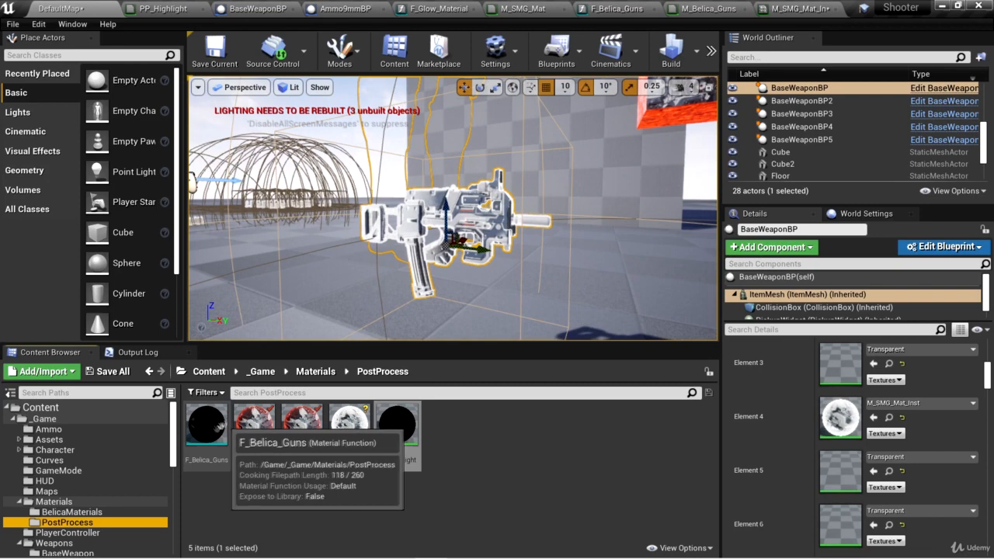
Step: Create a new folder named SMGMaterials inside the Materials folder
left_click(57, 502)
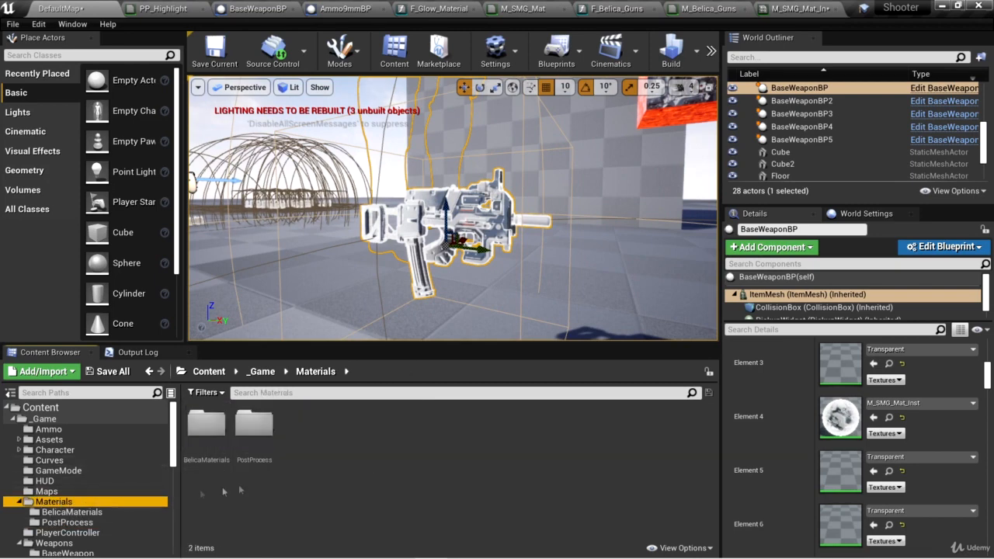
right_click(347, 444)
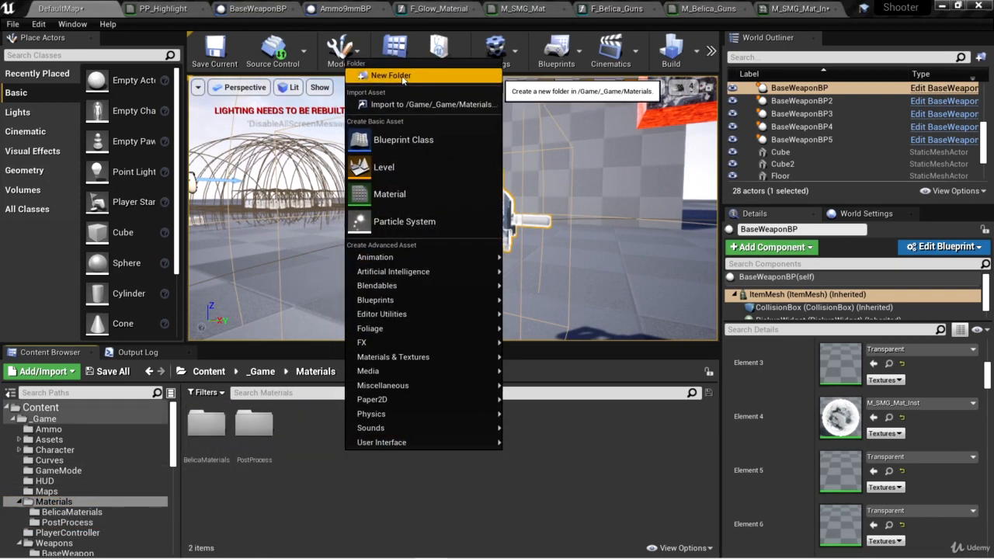
left_click(421, 77)
type("S")
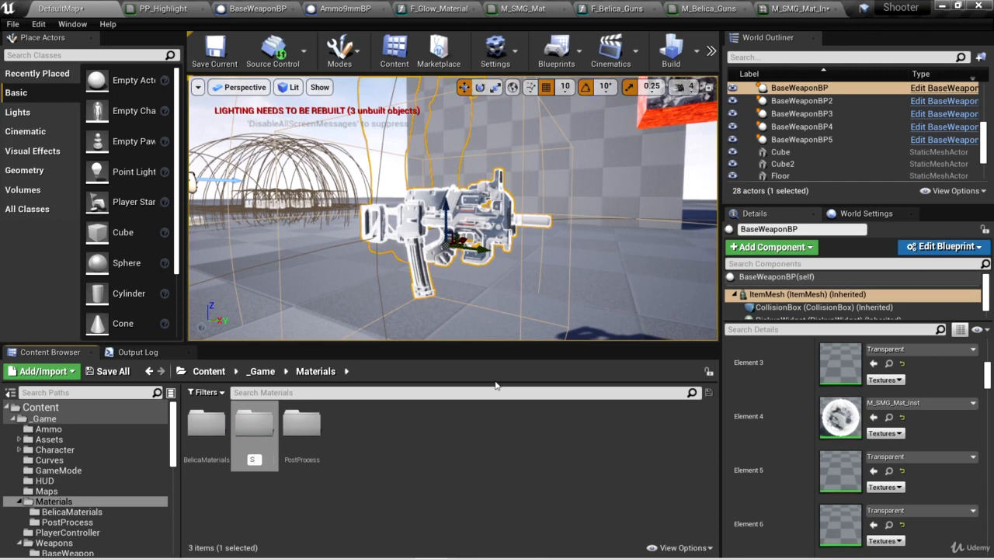
type("MGMaterials")
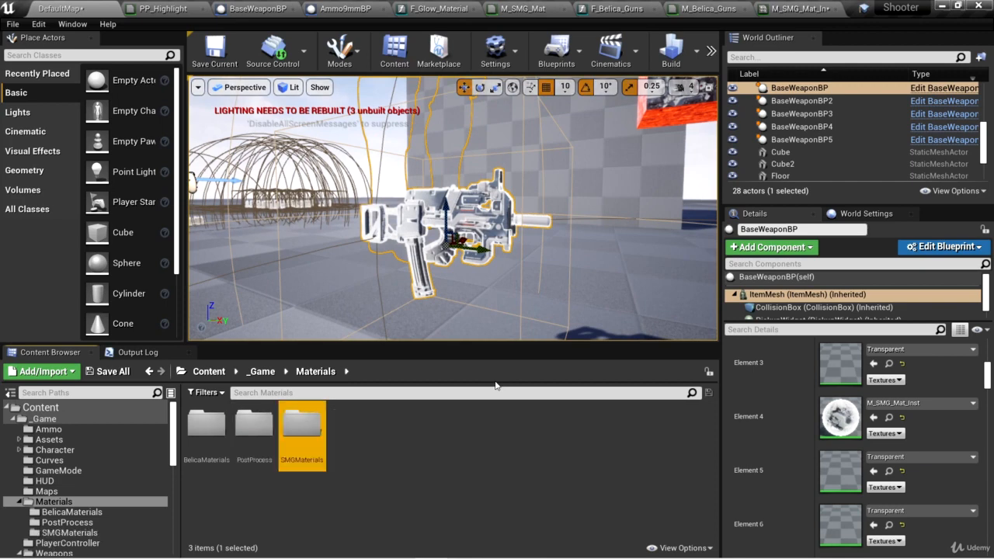
Step: Move F_Belica_Guns, F_Glow_Material, M_SMG_Mat and M_SMG_Mat_Inst from the PostProcess folder into the SMGMaterials folder
left_click(97, 523)
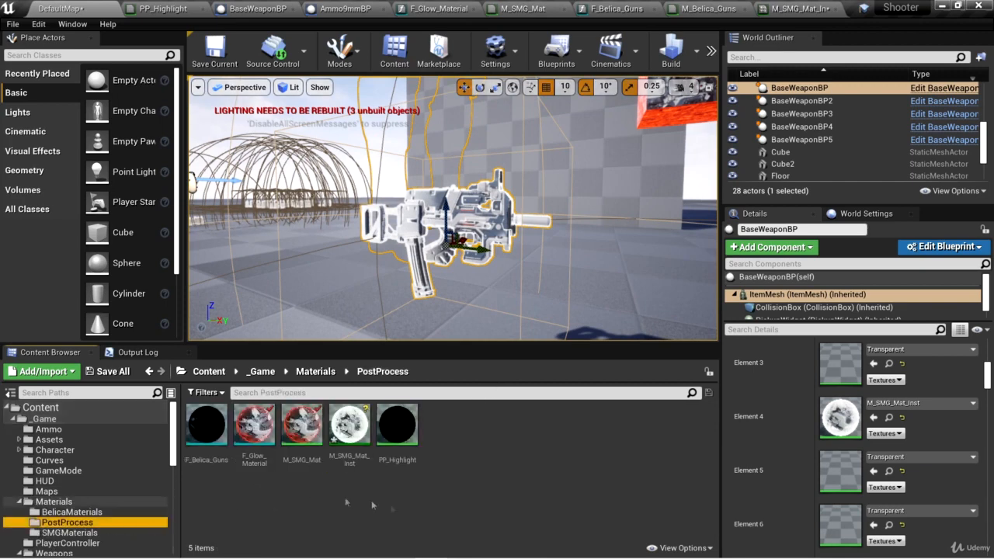
left_click(206, 425)
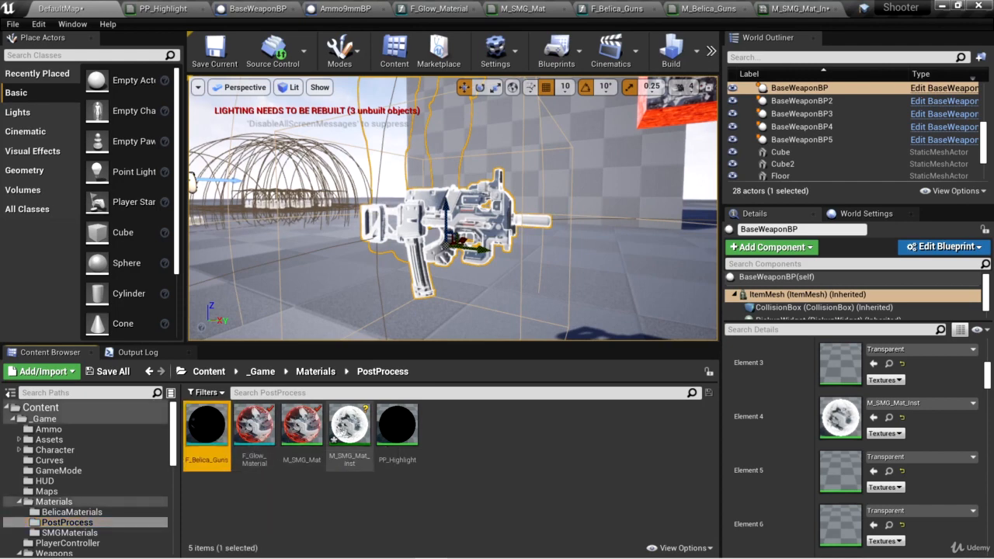
left_click(350, 425, "shift")
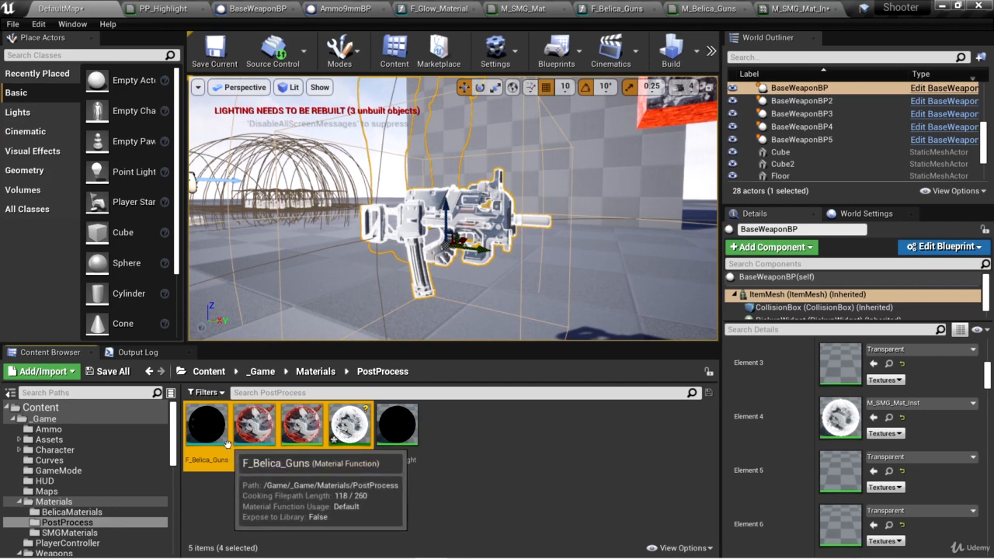
left_click_drag(226, 444, 109, 533)
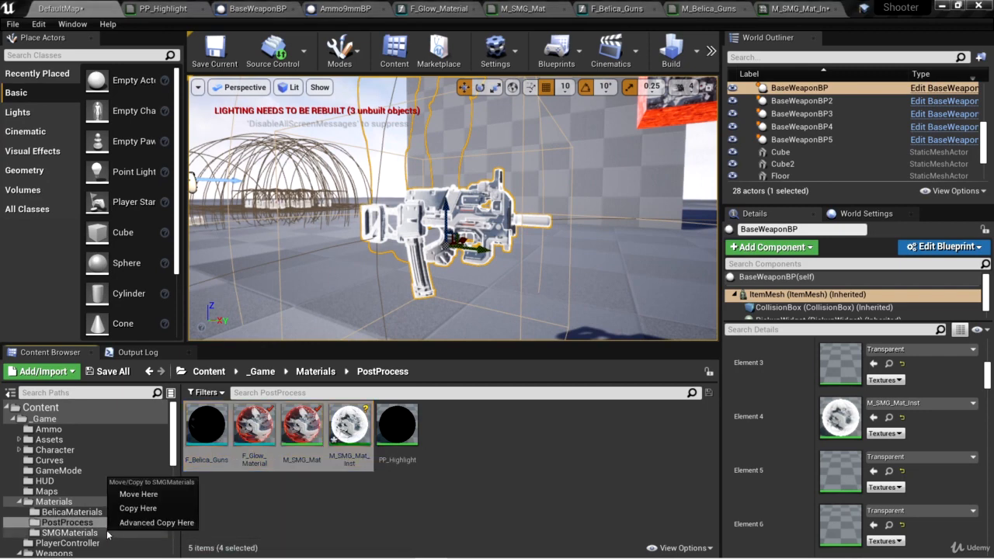
left_click(146, 494)
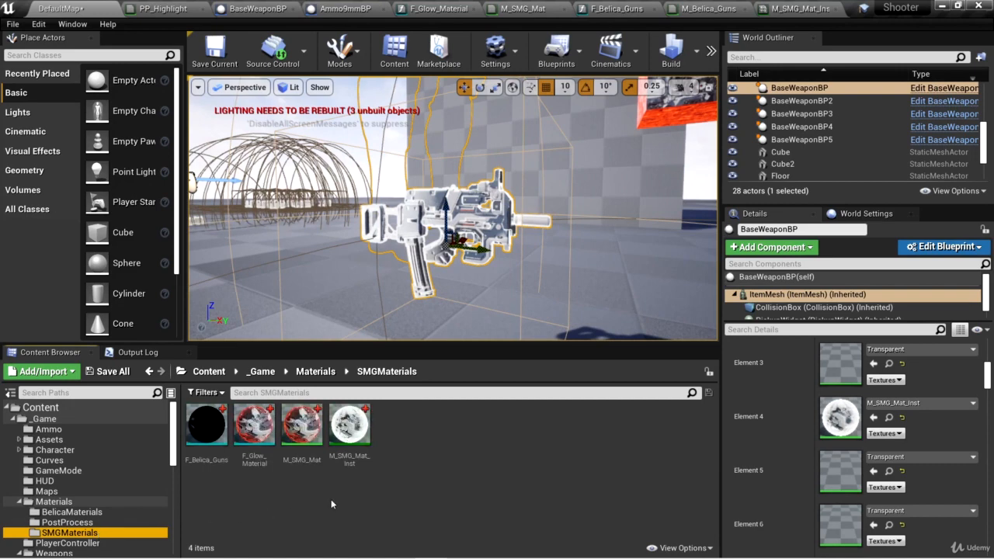
Step: Rename the F_Glow_Material function in the SMGMaterials folder to F_SMG_Glow_Material
left_click(255, 456)
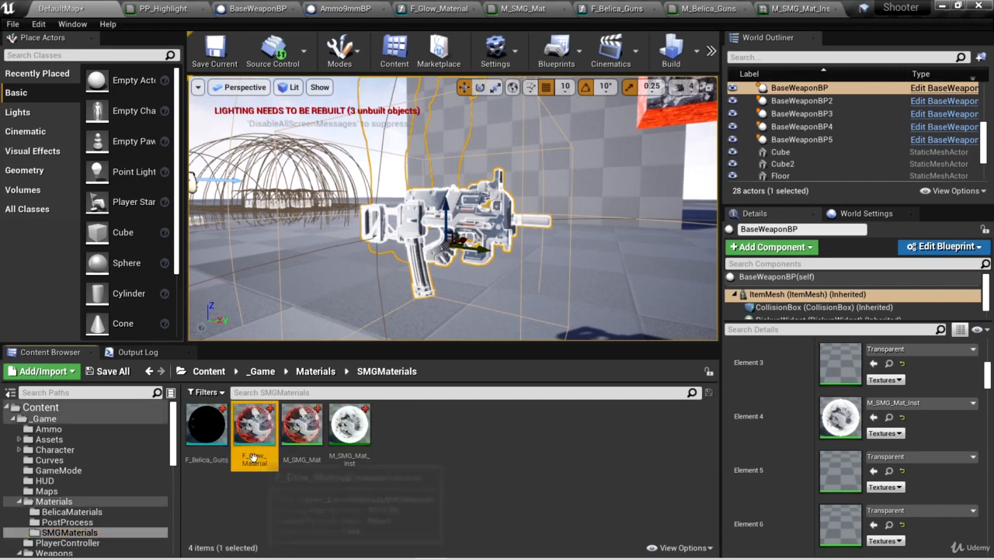
left_click(254, 459)
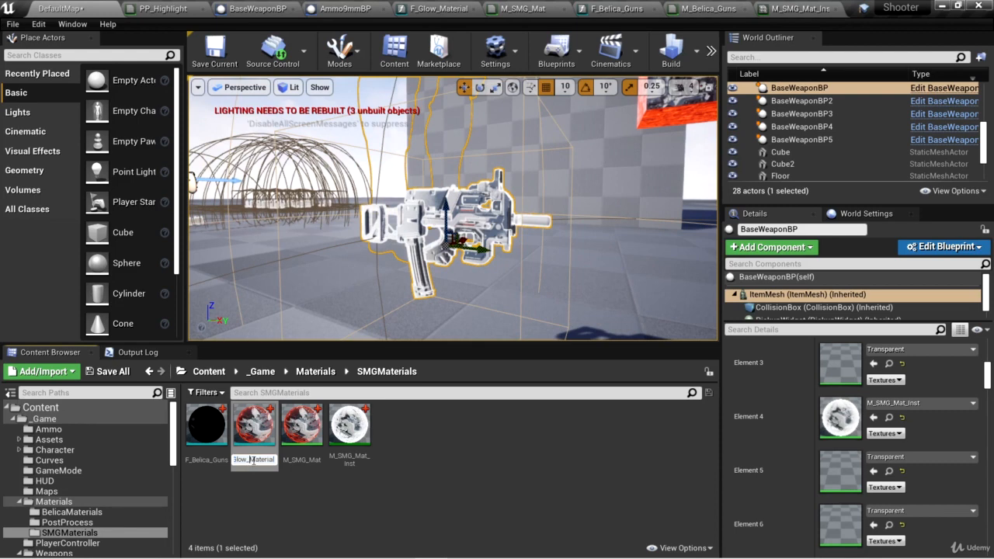
key("Home")
type("SMG_")
key("Return")
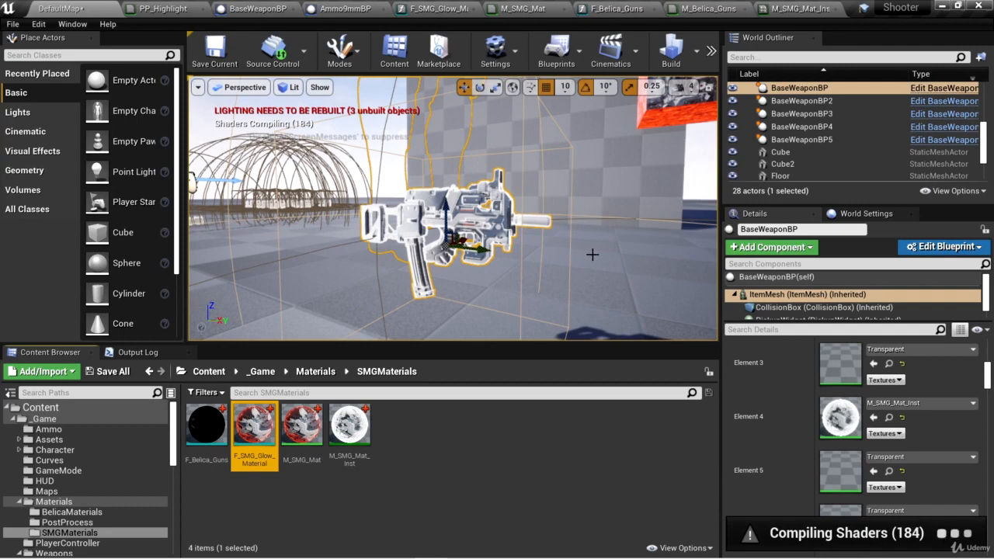
right_click_drag(595, 253, 610, 253)
key("s")
key("w")
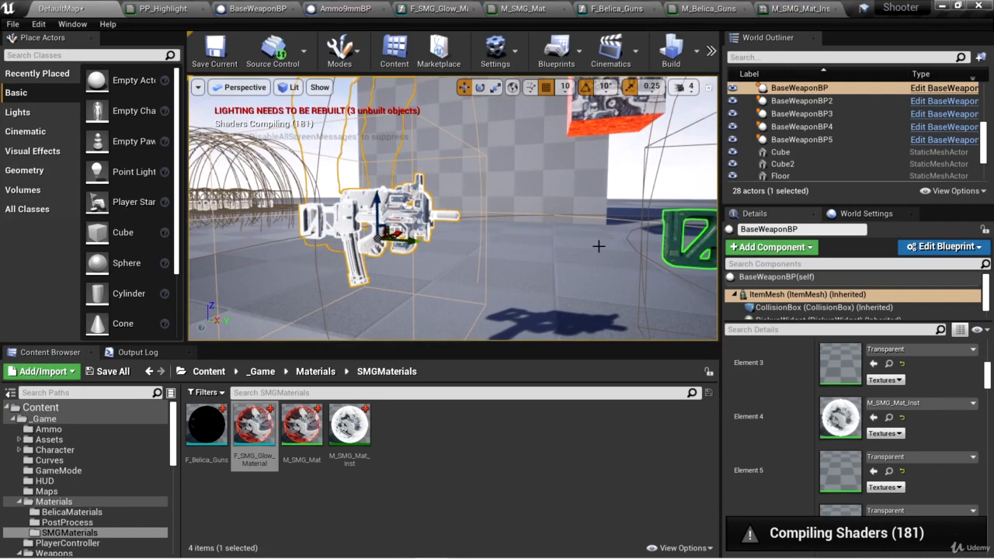